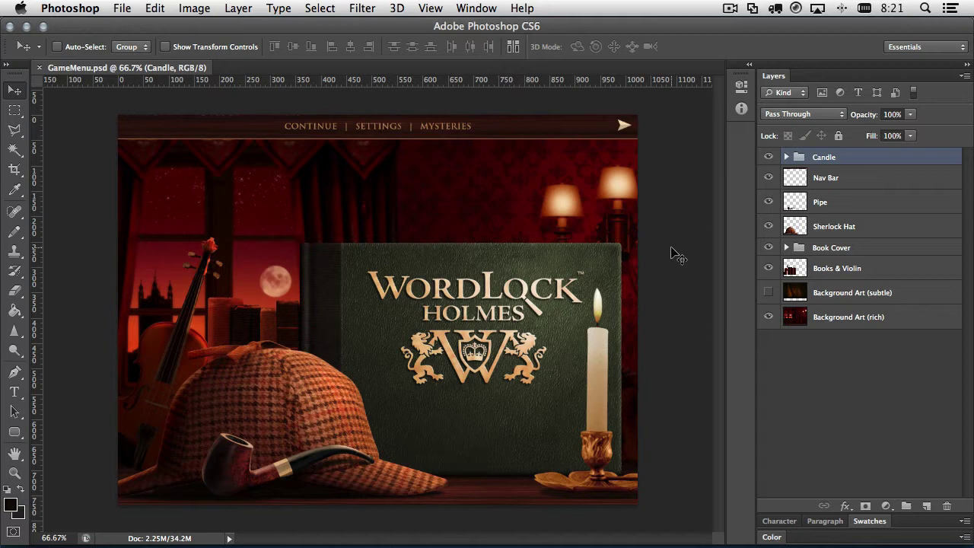
- Switch from Photoshop past Chrome to the Finder Desktop window holding GameMenu.psd
{"action": "key", "text": "super+Tab"}
{"action": "key", "text": "super+Tab"}
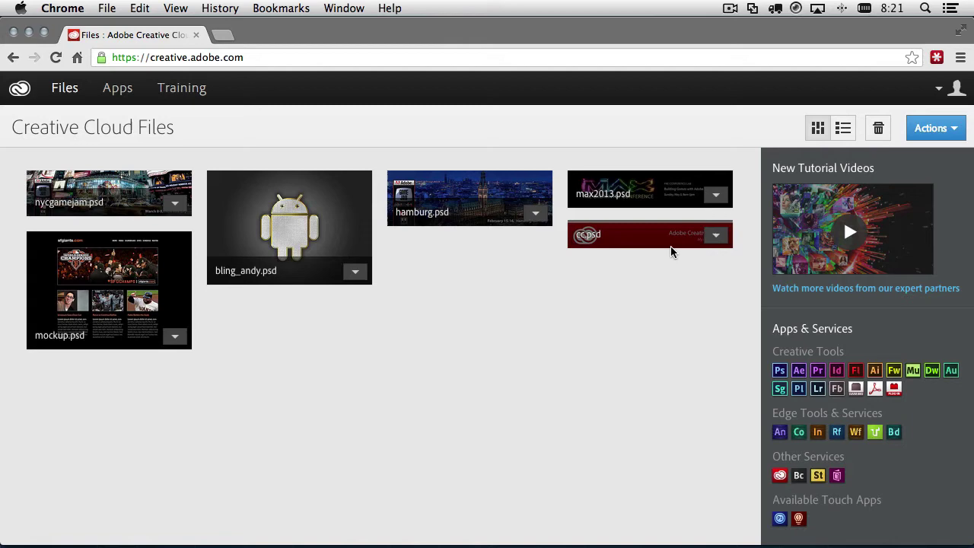
{"action": "key", "text": "super+Tab"}
{"action": "key", "text": "super+Tab"}
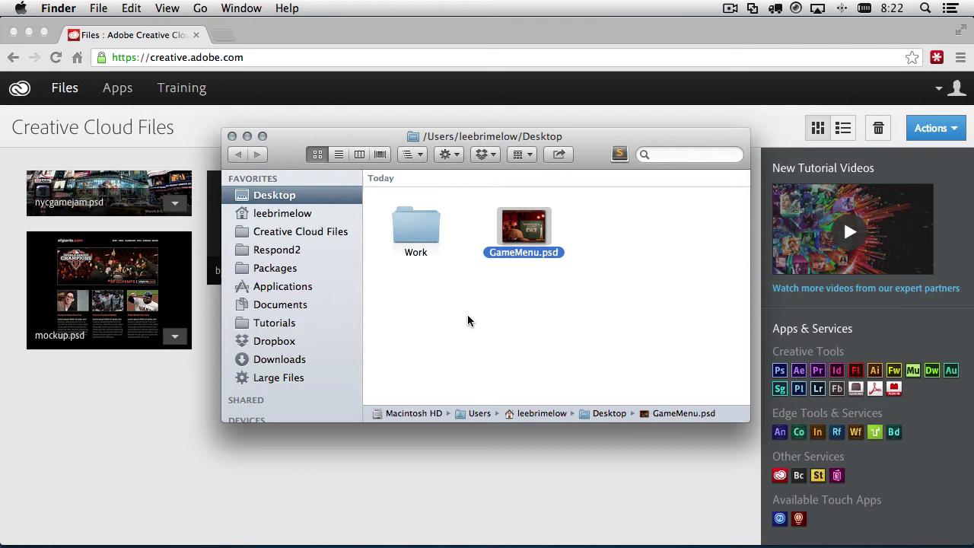
- Drag GameMenu.psd from the Desktop into Creative Cloud Files and bring Chrome back to the front
{"action": "left_click_drag", "start_coordinate": [519, 235], "coordinate": [128, 434]}
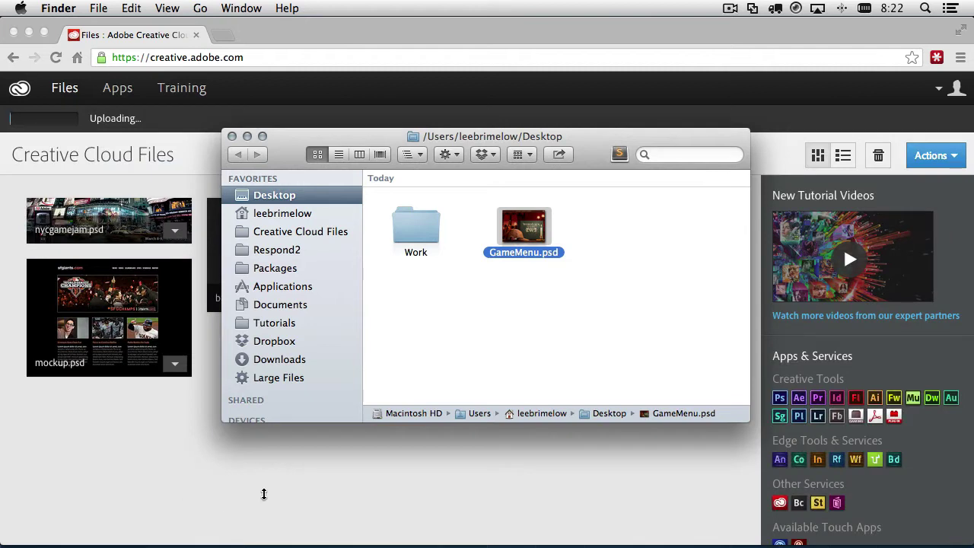
{"action": "left_click", "coordinate": [264, 495]}
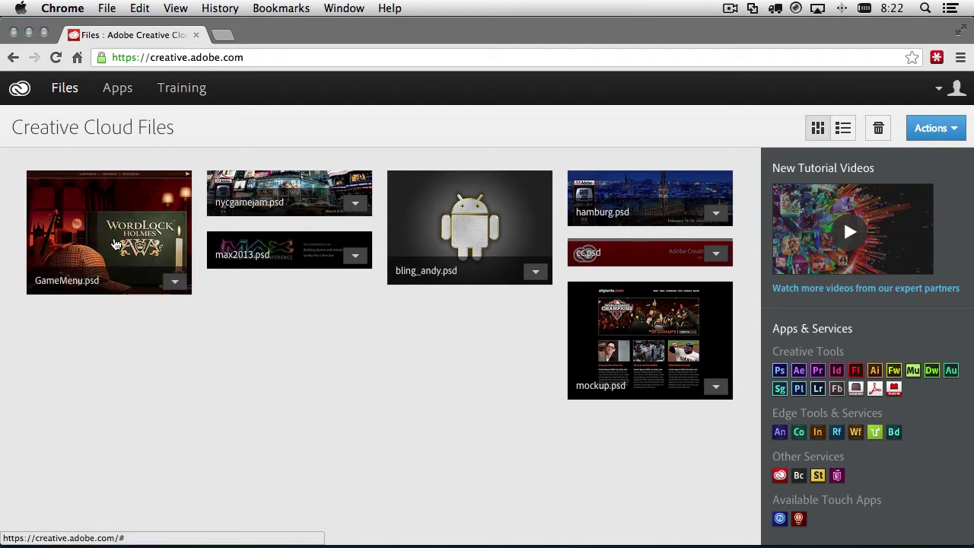
- Open GameMenu.psd from the Creative Cloud Files grid to see its preview and file info
{"action": "left_click", "coordinate": [134, 239]}
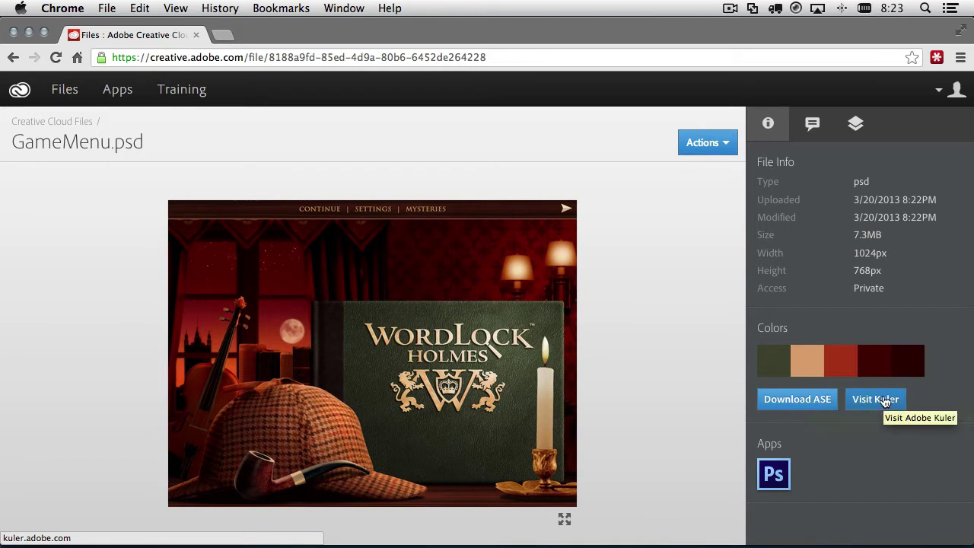
- Show GameMenu.psd's layer list, then hide and re-show the Sherlock Hat layer
{"action": "left_click", "coordinate": [812, 128]}
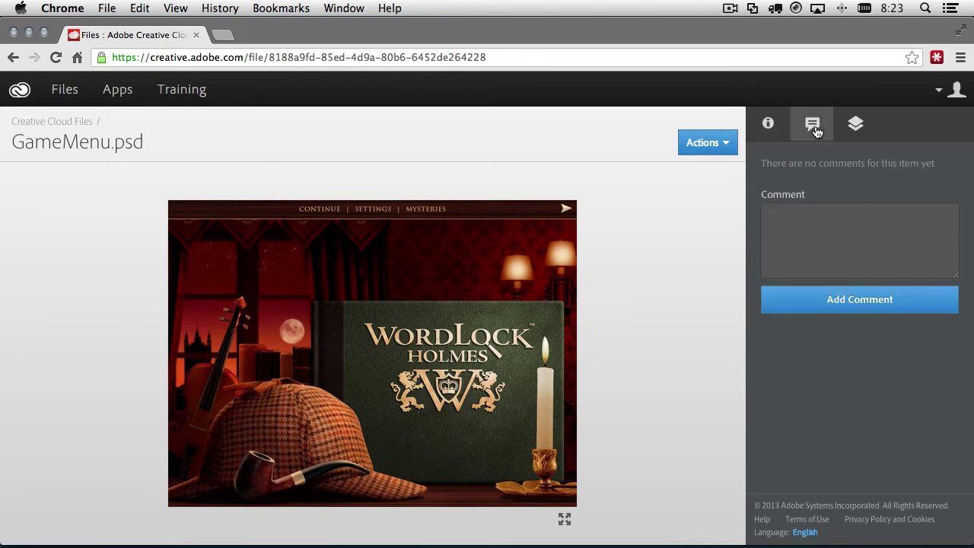
{"action": "left_click", "coordinate": [856, 124]}
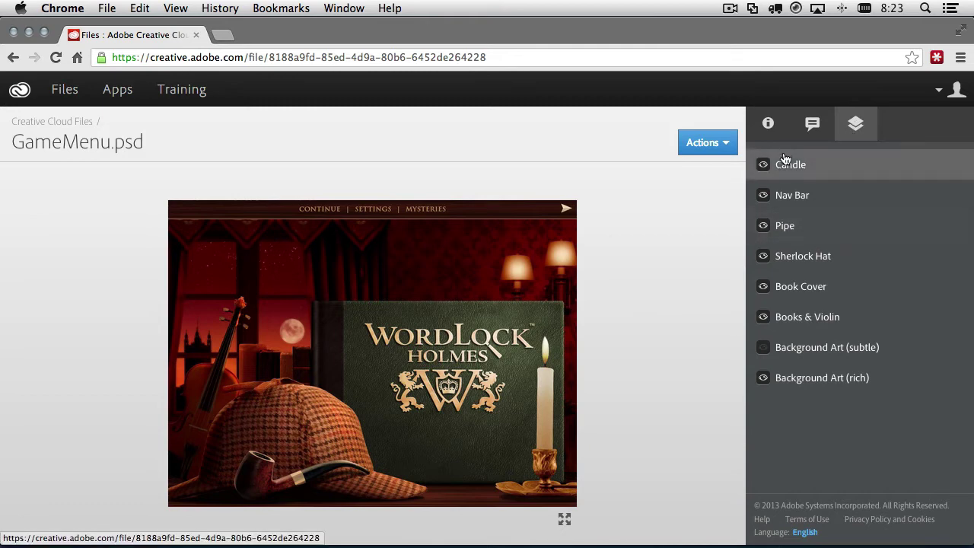
{"action": "left_click", "coordinate": [763, 258]}
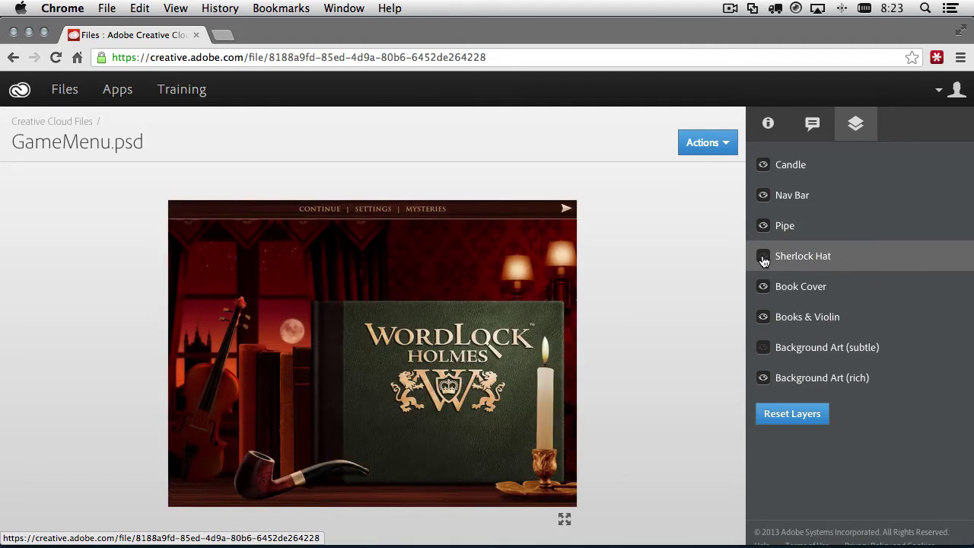
{"action": "left_click", "coordinate": [763, 259]}
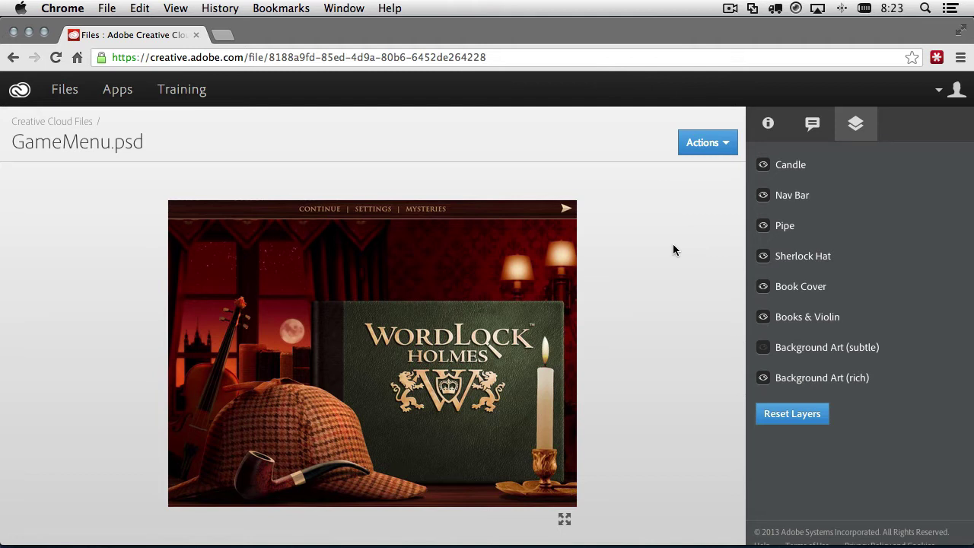
- Share GameMenu.psd via Send Link as Public with Allow Download, and copy the link
{"action": "left_click", "coordinate": [720, 148]}
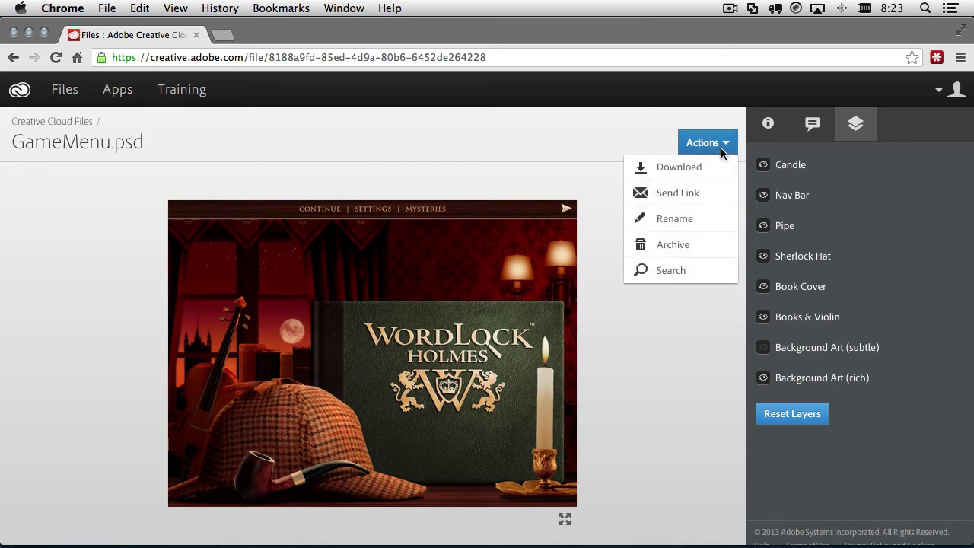
{"action": "left_click", "coordinate": [684, 196]}
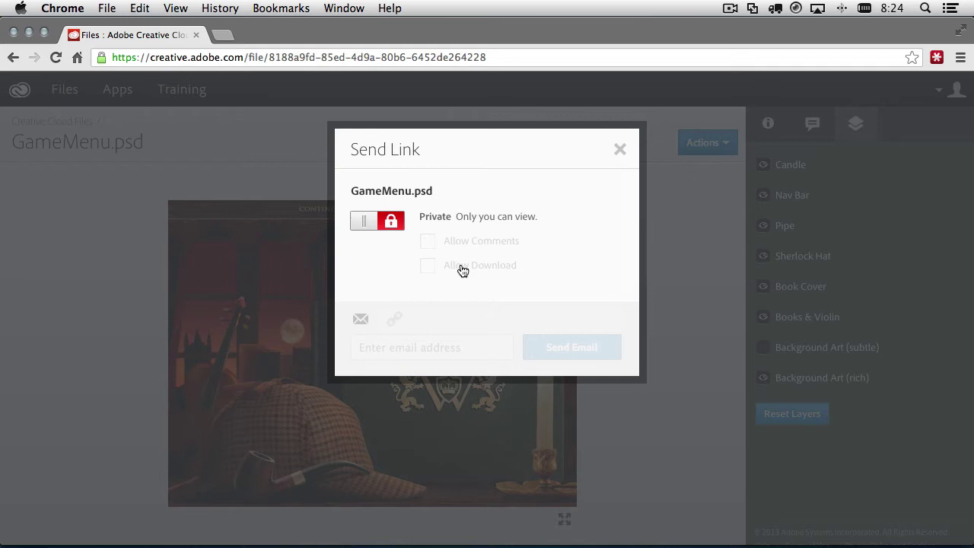
{"action": "left_click", "coordinate": [363, 222]}
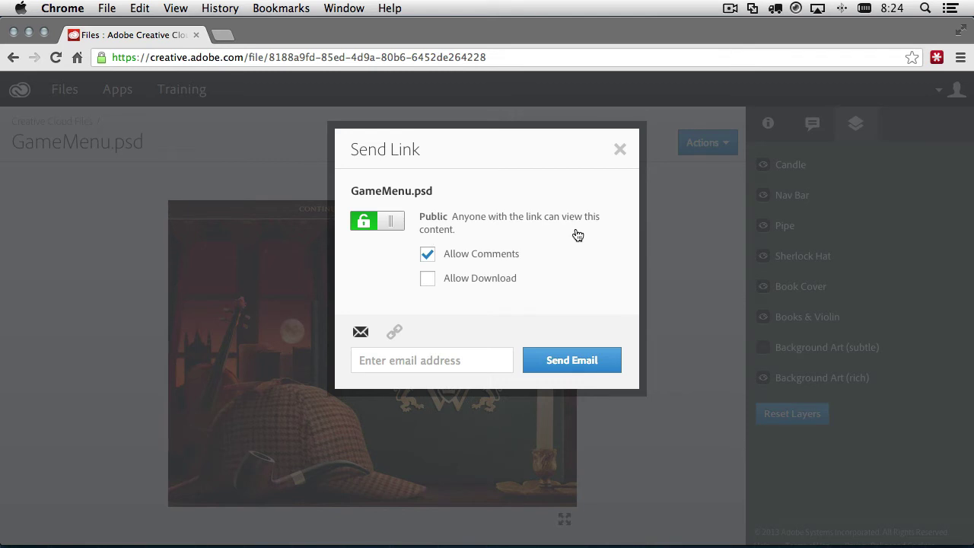
{"action": "left_click", "coordinate": [427, 280]}
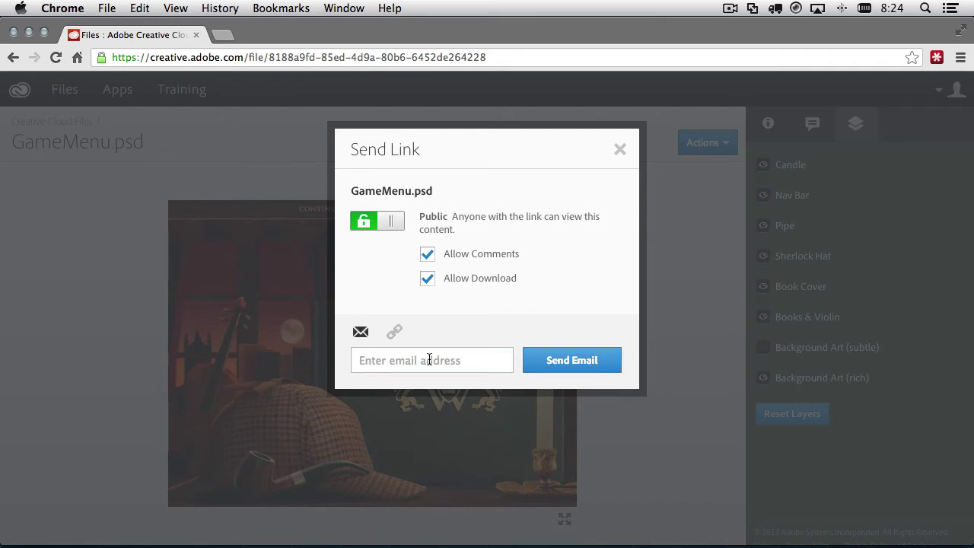
{"action": "left_click", "coordinate": [394, 333]}
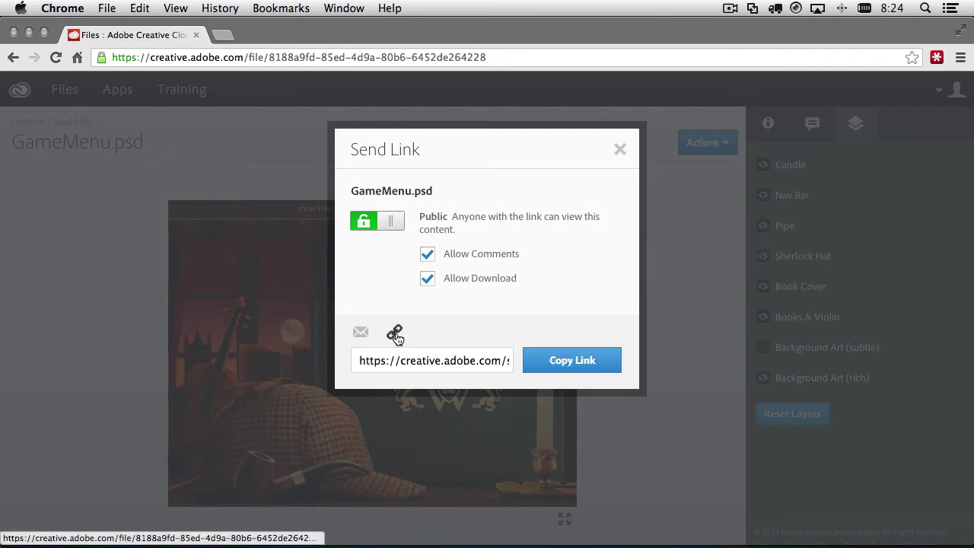
{"action": "left_click", "coordinate": [576, 365]}
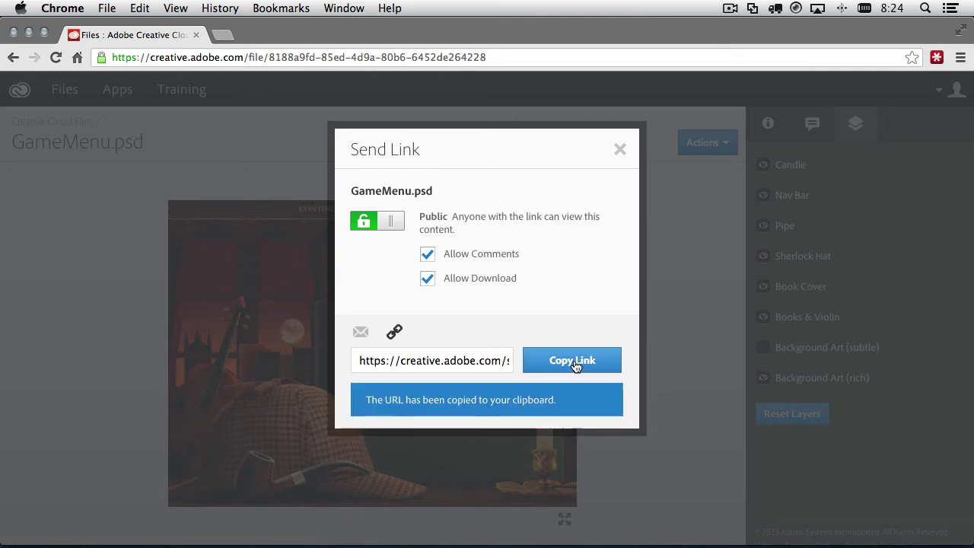
{"action": "left_click", "coordinate": [620, 151]}
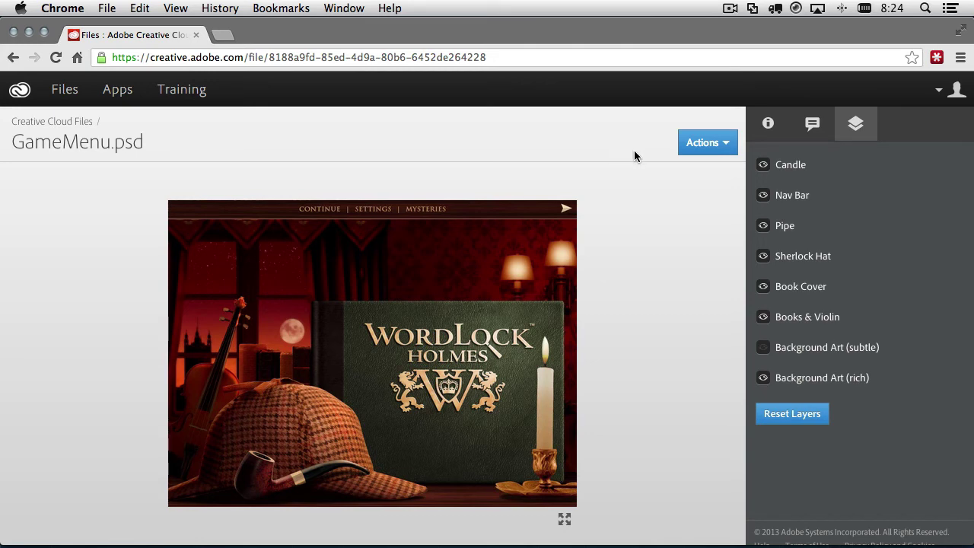
- Open the account menu, then paste the copied share link into the address bar and load it
{"action": "left_click", "coordinate": [941, 93]}
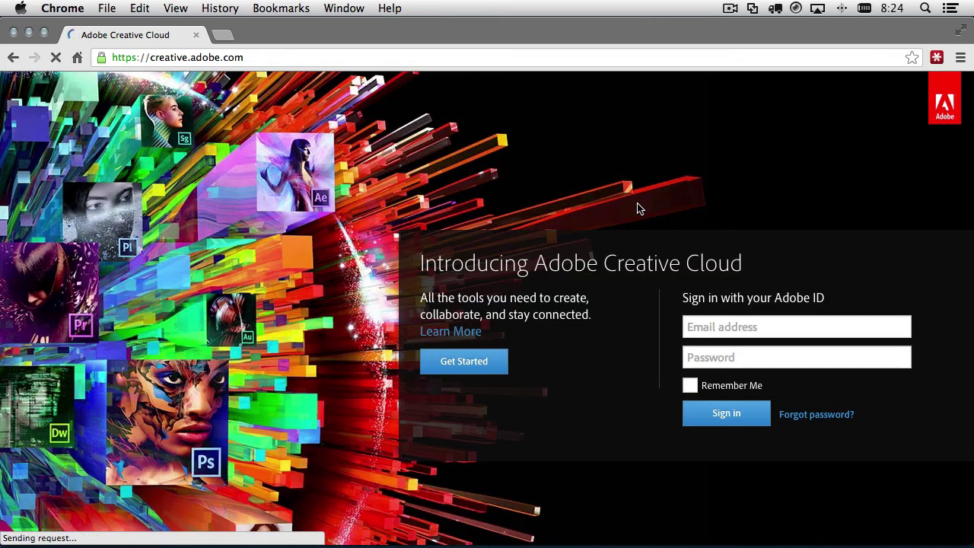
{"action": "left_click", "coordinate": [252, 57]}
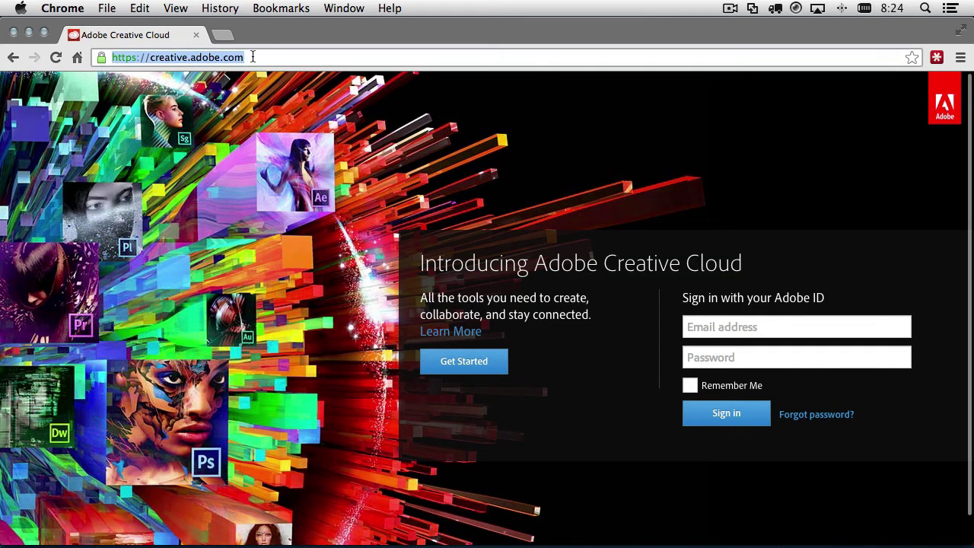
{"action": "key", "text": "Return"}
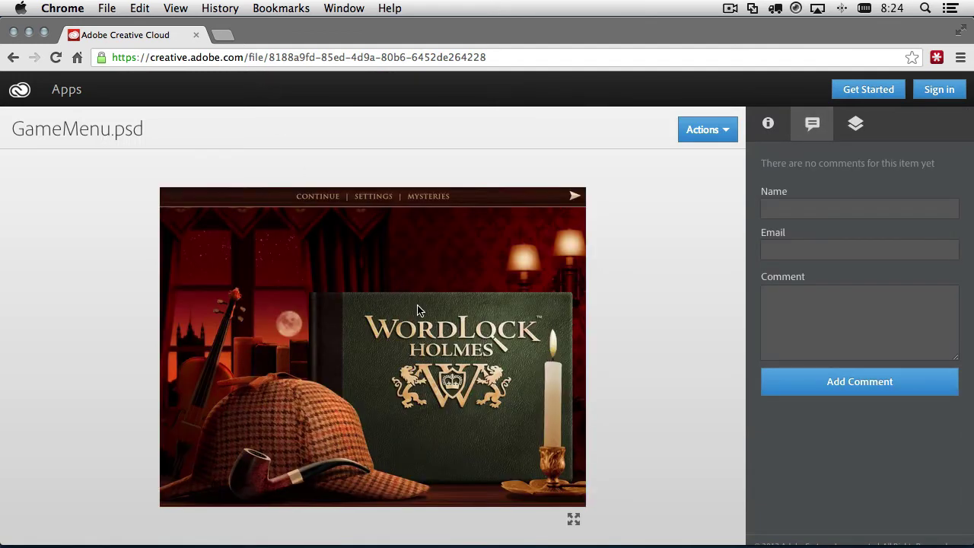
{"action": "left_click", "coordinate": [769, 125]}
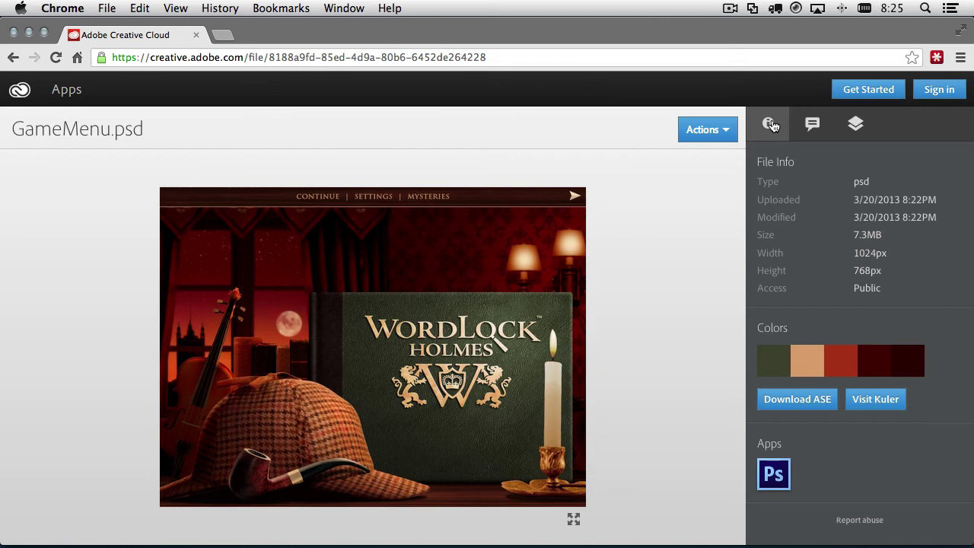
{"action": "left_click", "coordinate": [858, 127]}
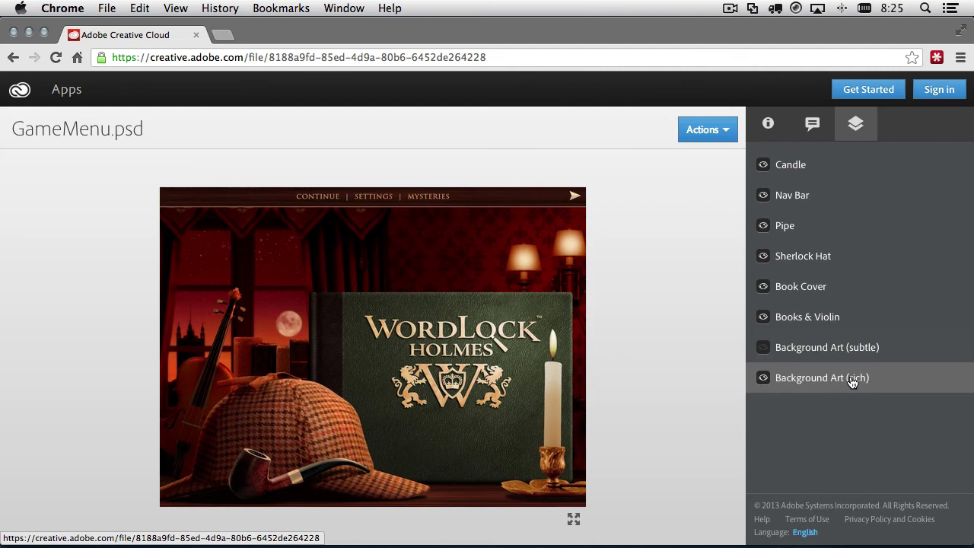
{"action": "left_click", "coordinate": [763, 348]}
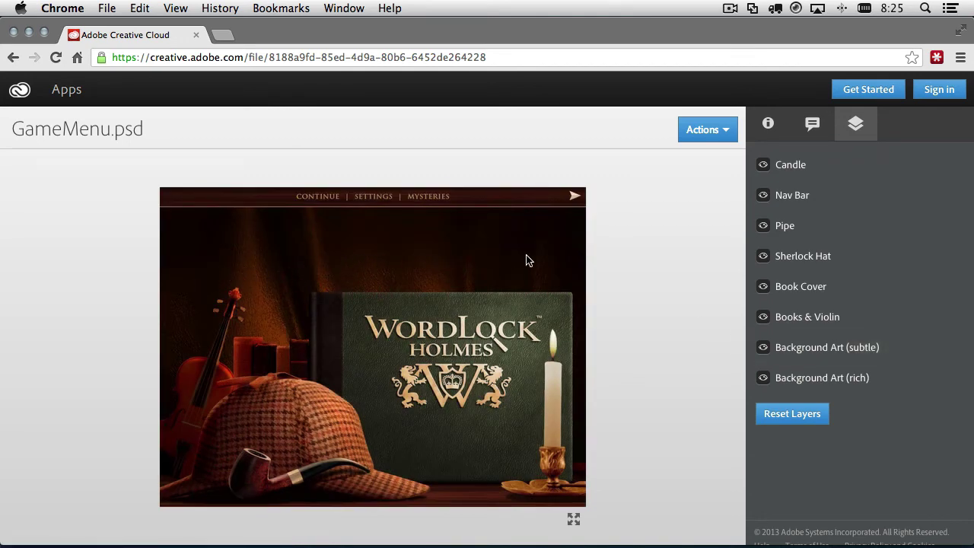
{"action": "left_click", "coordinate": [762, 349]}
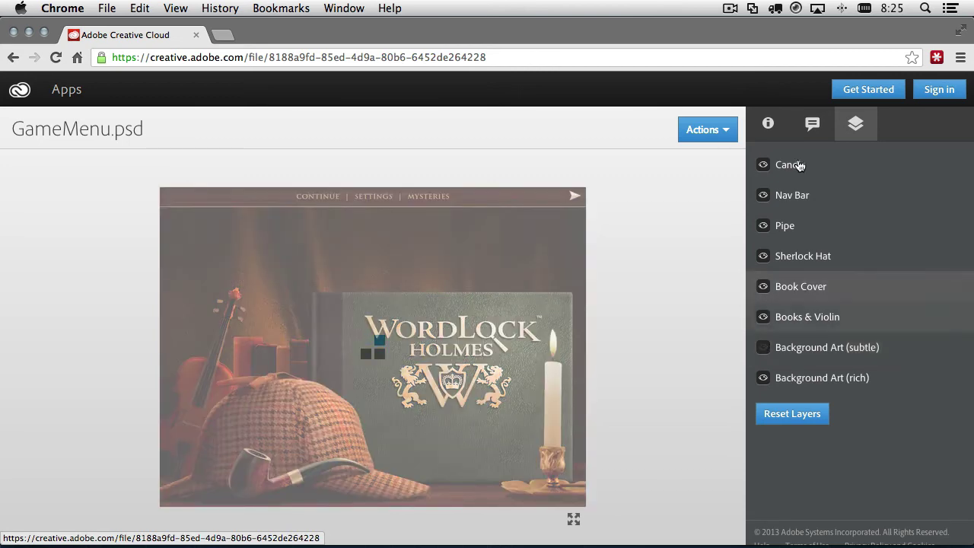
{"action": "left_click", "coordinate": [812, 123]}
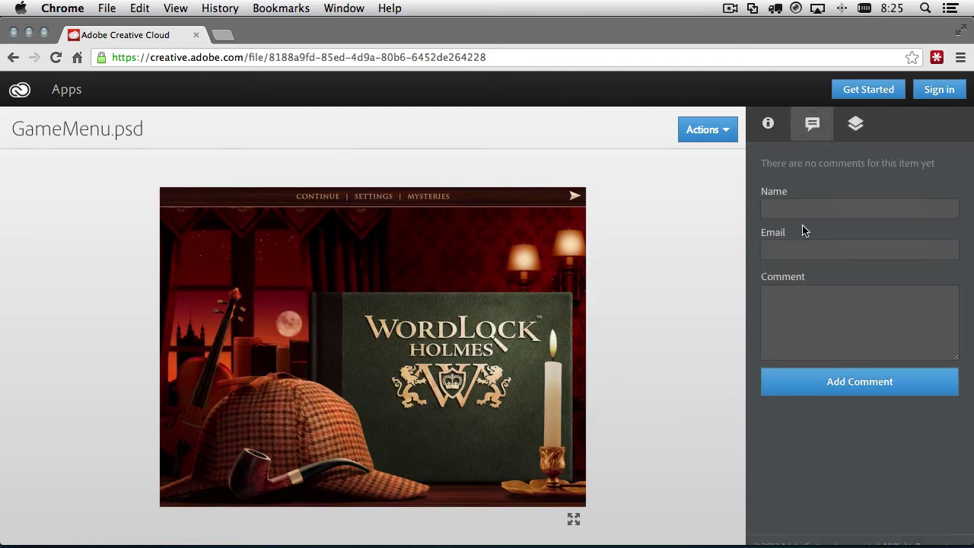
- Enter the commenter's name and e-mail, post "I prefer the rich BG.", then return to Layers
{"action": "left_click", "coordinate": [793, 204]}
{"action": "type", "text": "Lee"}
{"action": "key", "text": "Tab"}
{"action": "key", "text": "Tab"}
{"action": "type", "text": "I prefe"}
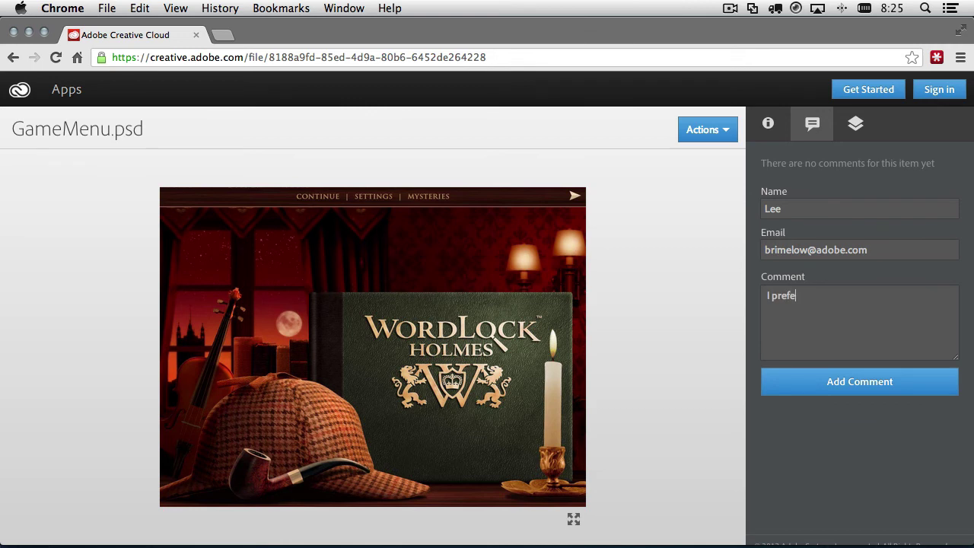
{"action": "type", "text": "r the rich BG."}
{"action": "left_click", "coordinate": [875, 389]}
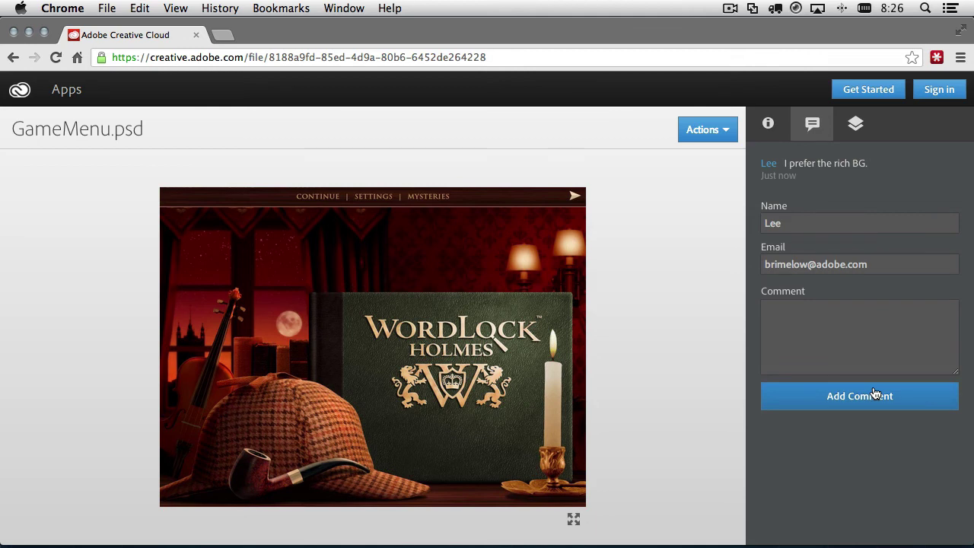
{"action": "left_click", "coordinate": [861, 126]}
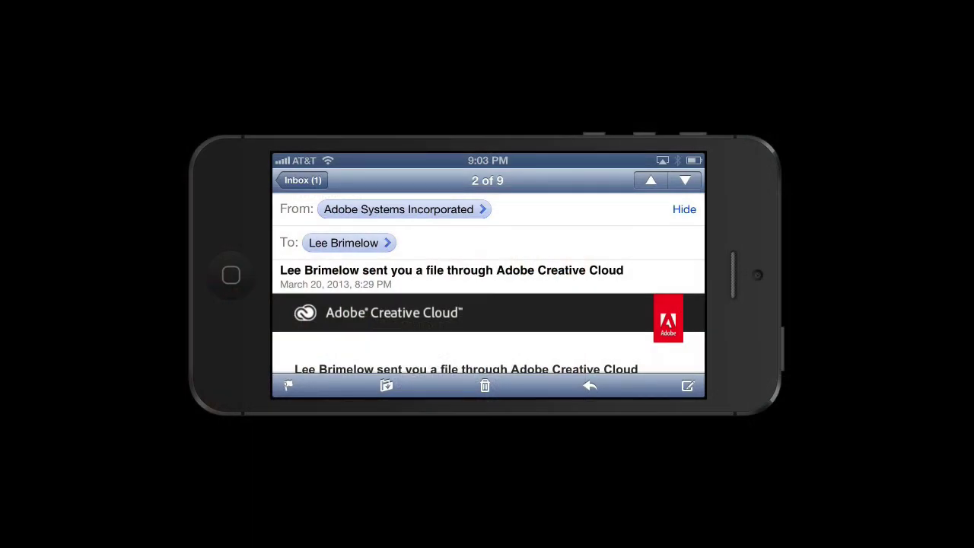
- Scroll the iPhone's shared GameMenu.psd page down to the posted "I prefer the rich BG." comment
{"action": "scroll", "coordinate": [488, 281], "scroll_direction": "down", "scroll_amount": 5}
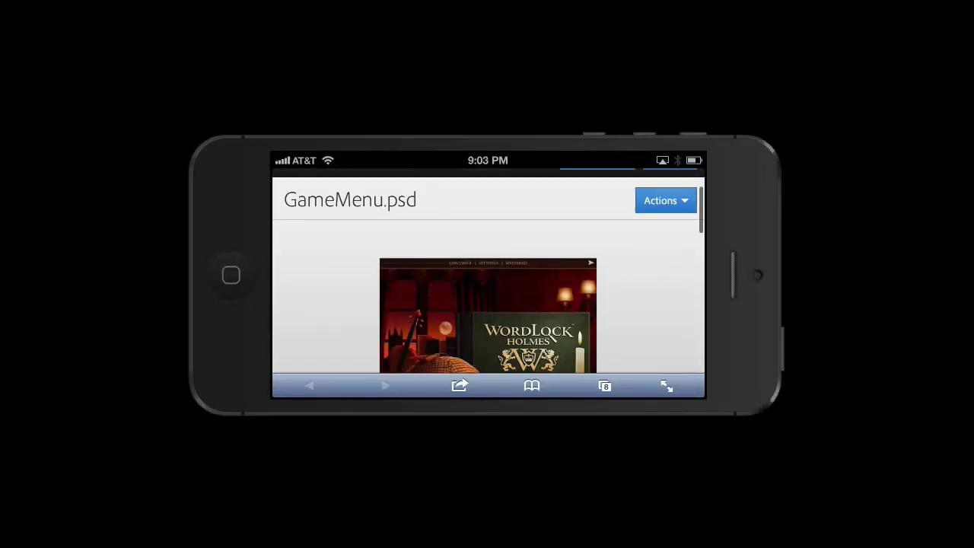
{"action": "scroll", "coordinate": [489, 271], "scroll_direction": "down", "scroll_amount": 3}
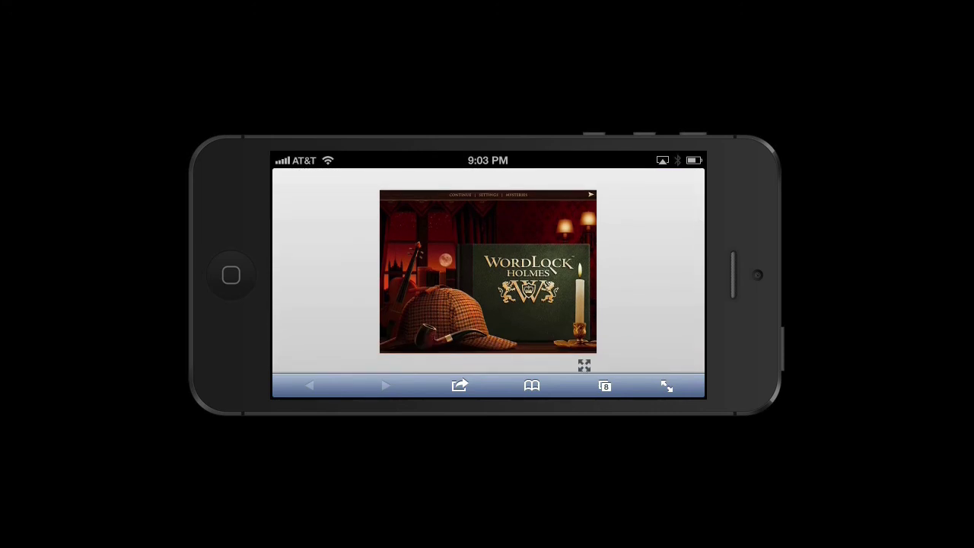
{"action": "scroll", "coordinate": [488, 271], "scroll_direction": "down", "scroll_amount": 5}
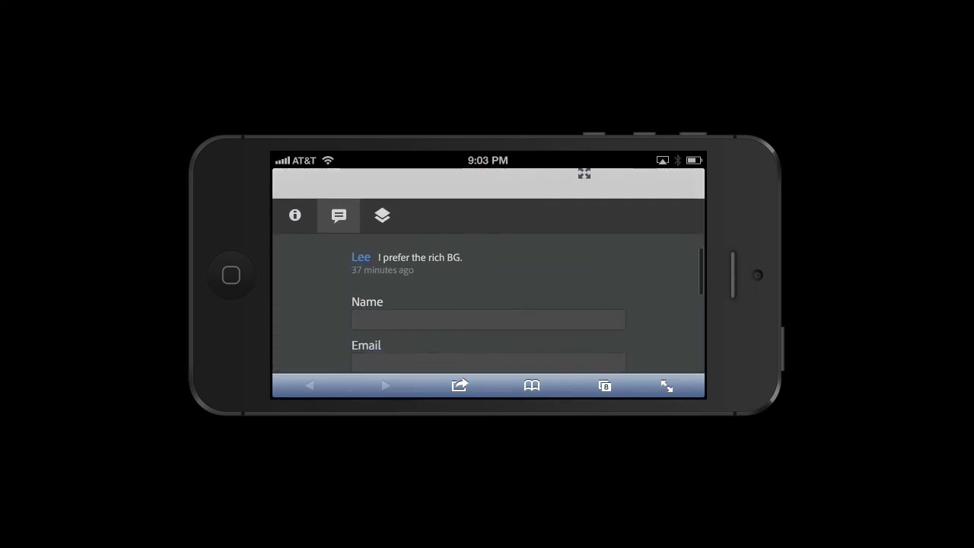
{"action": "scroll", "coordinate": [489, 271], "scroll_direction": "up", "scroll_amount": 1}
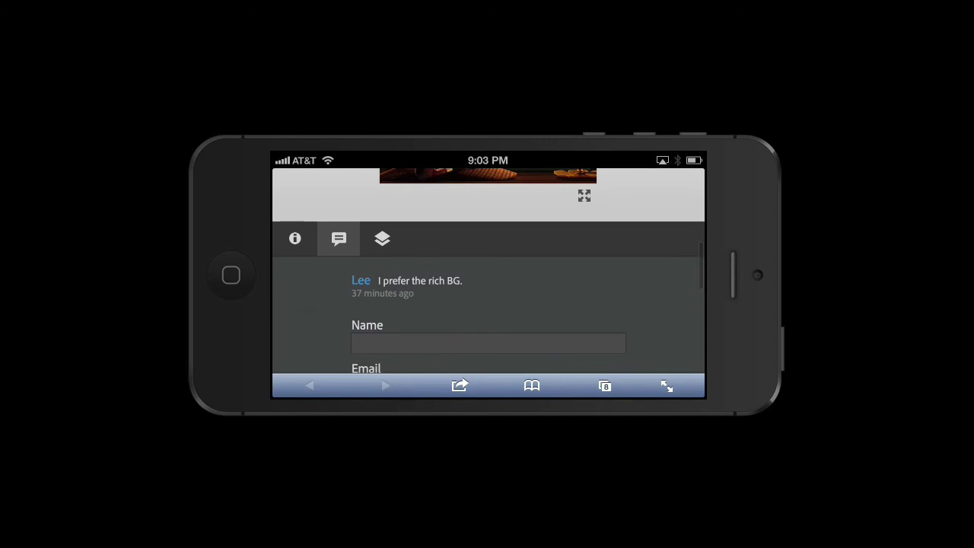
- Turn on the Background Art (subtle) layer and view the artwork full screen
{"action": "left_click", "coordinate": [382, 238]}
{"action": "scroll", "coordinate": [489, 271], "scroll_direction": "down", "scroll_amount": 5}
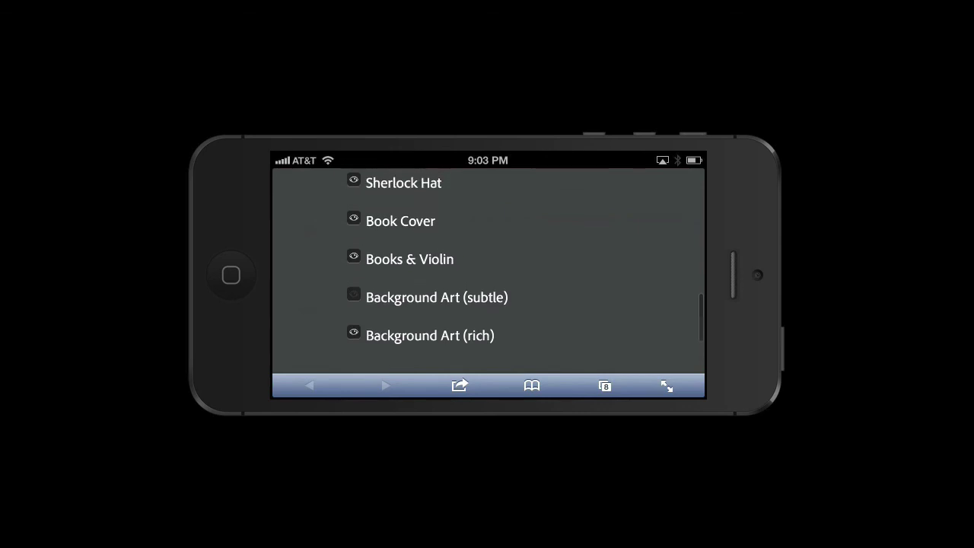
{"action": "left_click", "coordinate": [437, 297]}
{"action": "scroll", "coordinate": [488, 270], "scroll_direction": "up", "scroll_amount": 5}
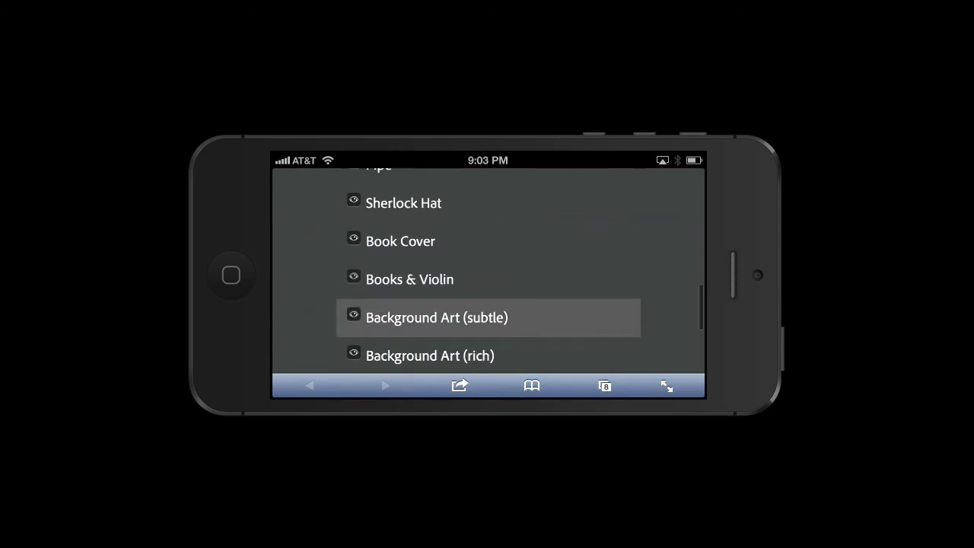
{"action": "left_click", "coordinate": [380, 213]}
{"action": "scroll", "coordinate": [488, 271], "scroll_direction": "up", "scroll_amount": 2}
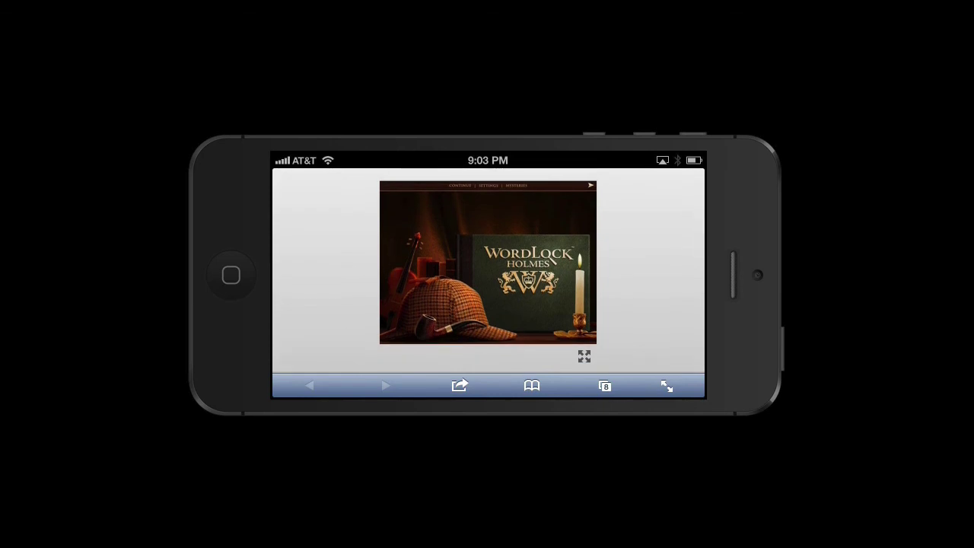
{"action": "left_click", "coordinate": [583, 355]}
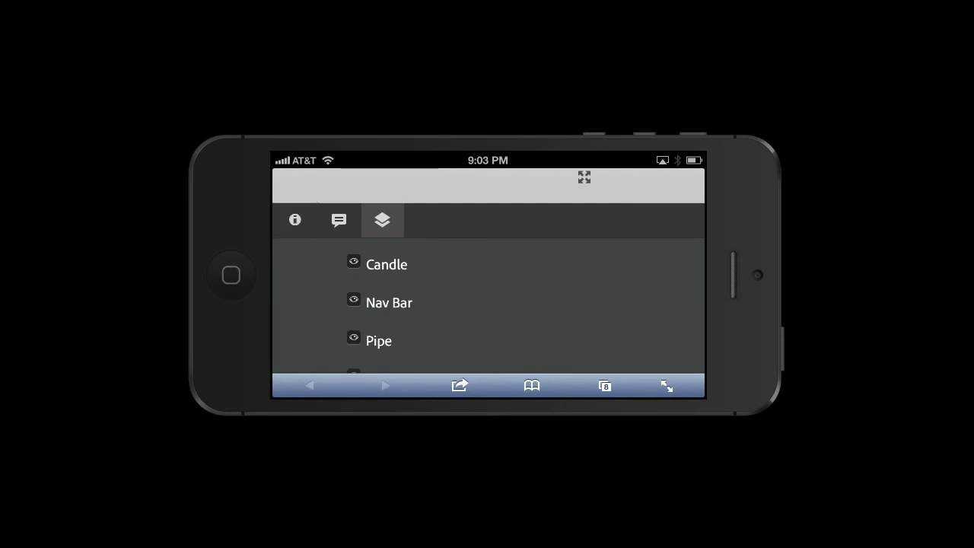
- Show the Info tab and scroll through the file info: 7.3MB, 1024×768px, Public
{"action": "left_click", "coordinate": [294, 219]}
{"action": "scroll", "coordinate": [487, 289], "scroll_direction": "down", "scroll_amount": 1}
{"action": "scroll", "coordinate": [488, 289], "scroll_direction": "down", "scroll_amount": 2}
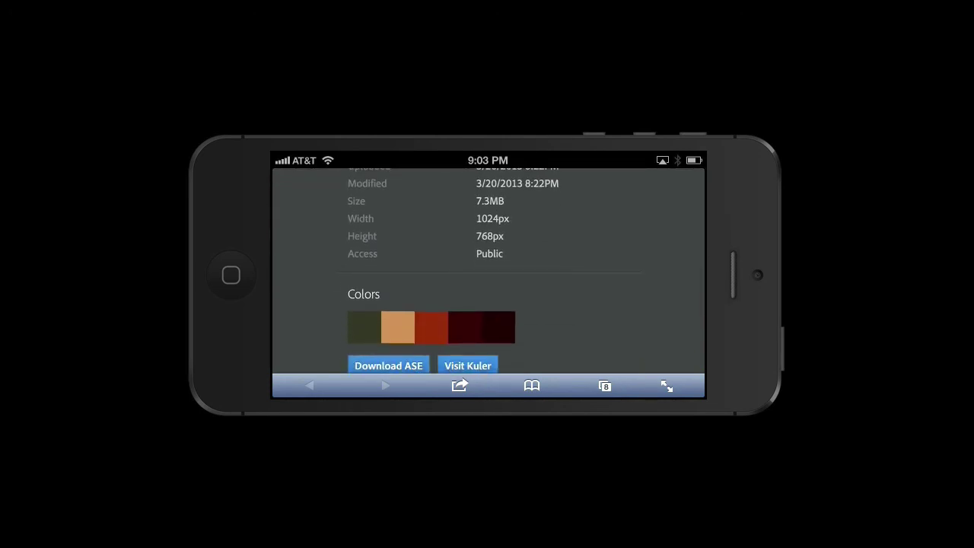
{"action": "scroll", "coordinate": [487, 289], "scroll_direction": "down", "scroll_amount": 1}
{"action": "scroll", "coordinate": [487, 289], "scroll_direction": "up", "scroll_amount": 2}
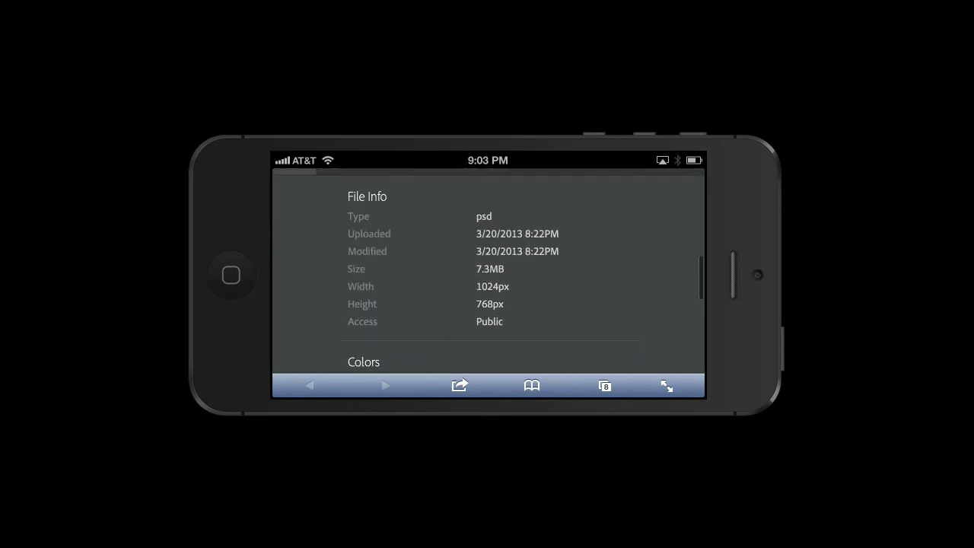